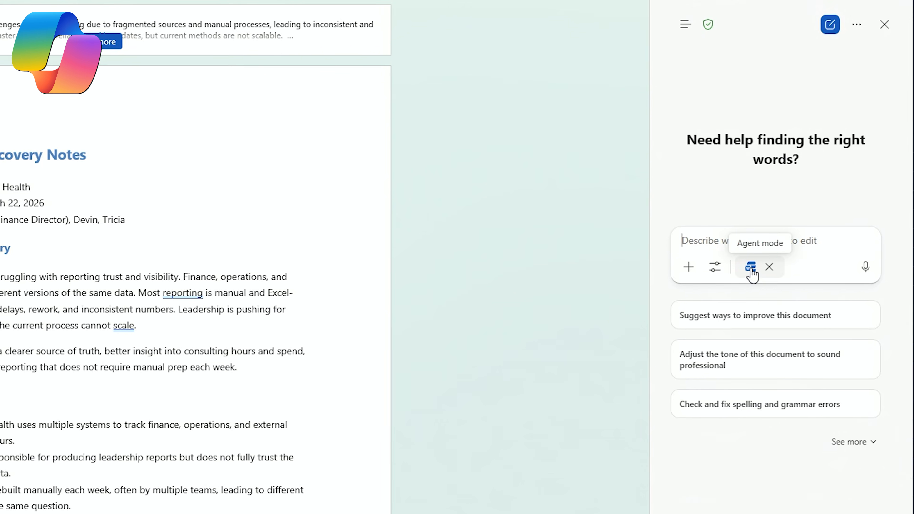
click(751, 268)
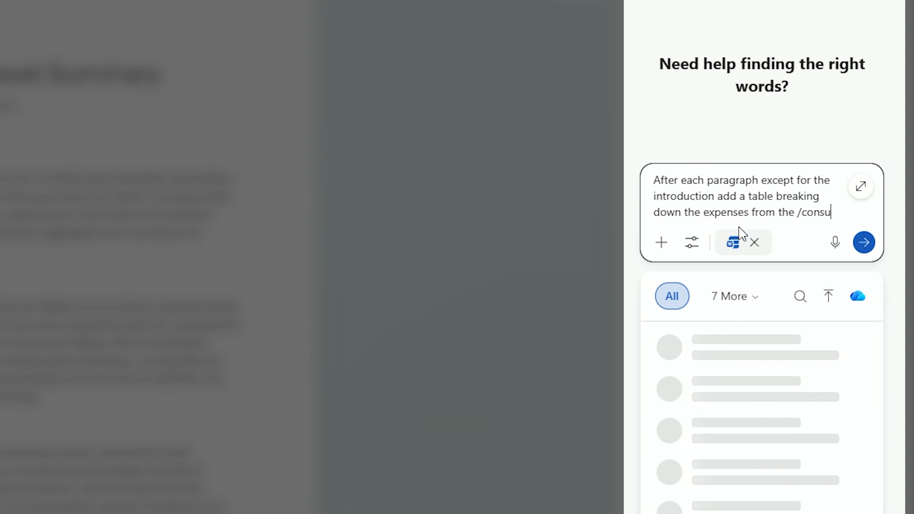
text(ltant)
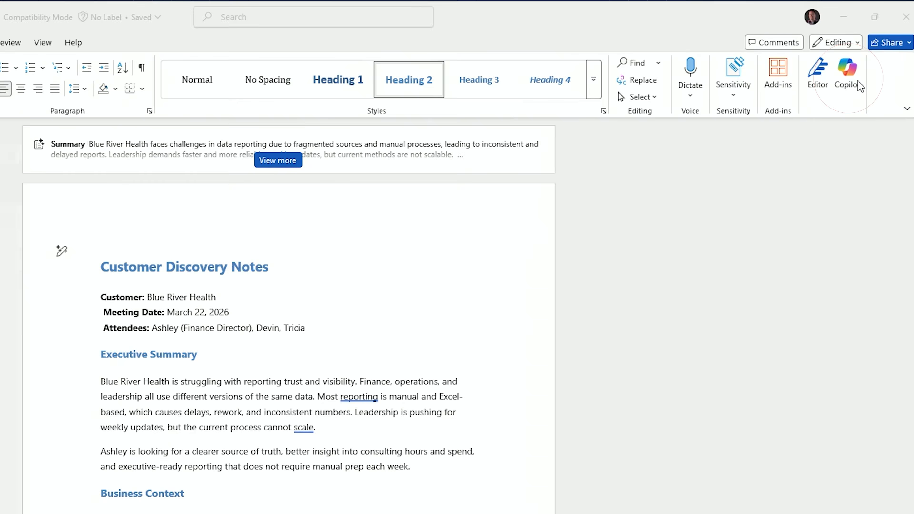
Open the Copilot pane for the Customer Discovery Notes document
click(844, 74)
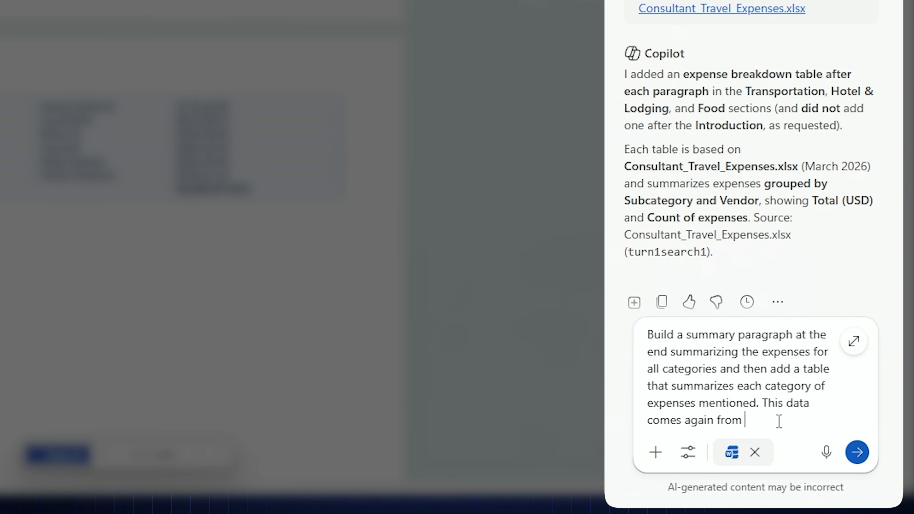
Finish the prompt for a closing expense summary and category table by referencing the Consultant_Travel_Expenses workbook, and send it to Copilot
text(/con)
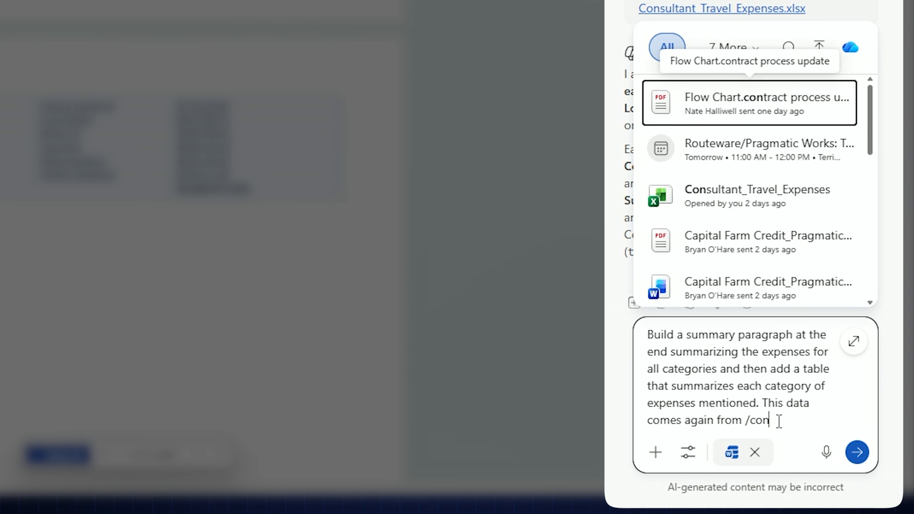
text(su)
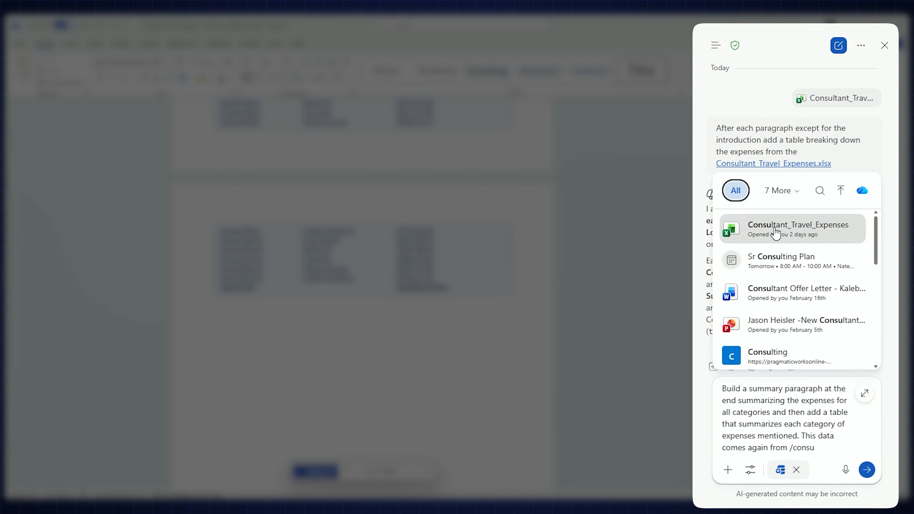
click(775, 231)
key(Return)
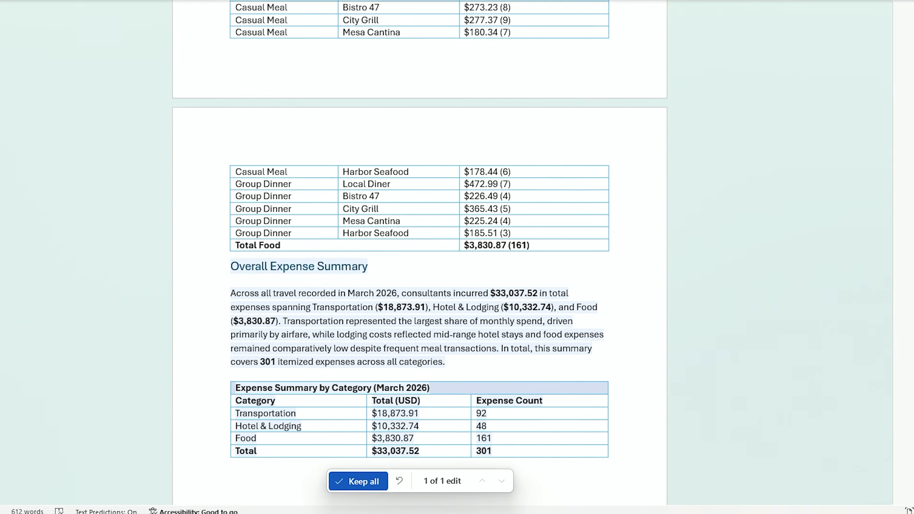
scroll(253, 288, down, 2)
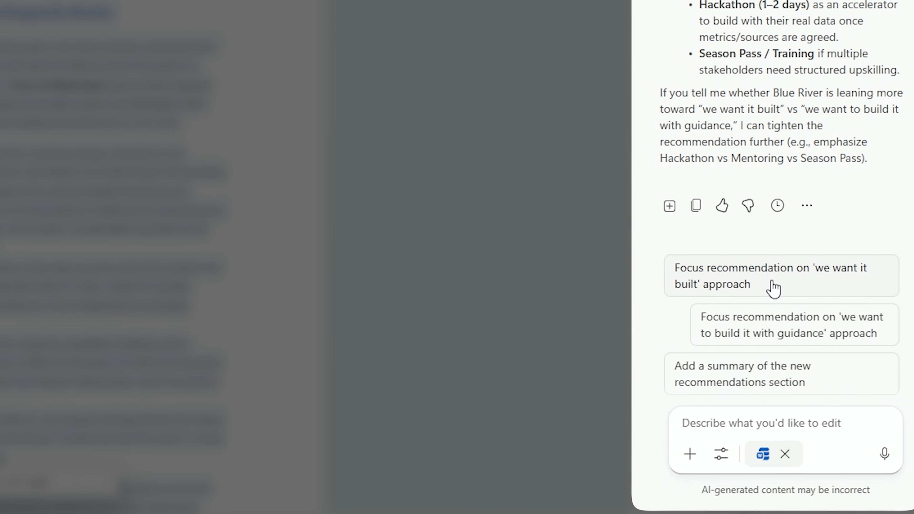
Send Copilot the suggested follow-up to focus the recommendation on the 'we want it built' approach
click(777, 285)
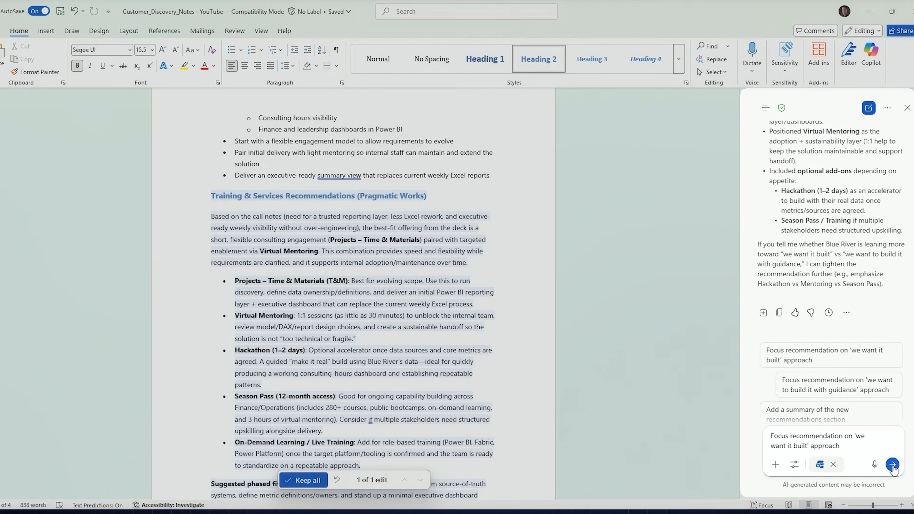
key(Return)
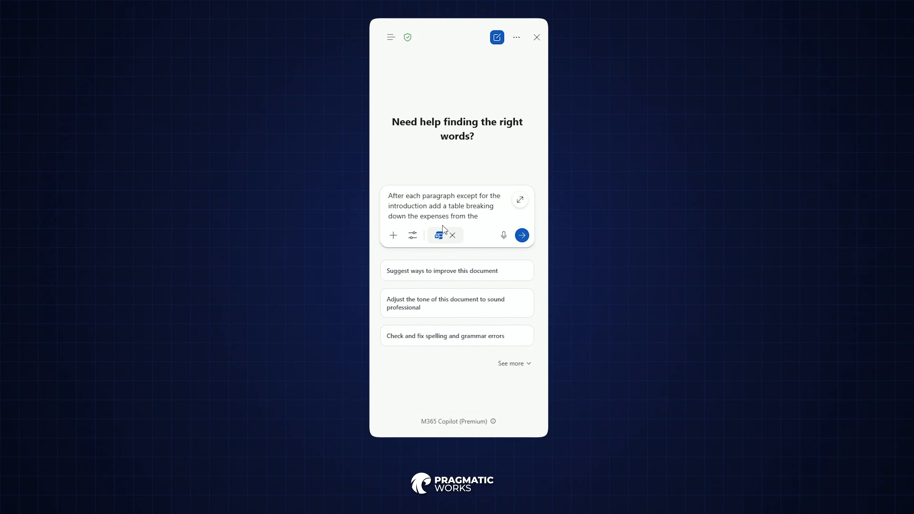
Reference the consultant travel expenses workbook in the prompt asking for expense tables after each paragraph except the introduction
text(/)
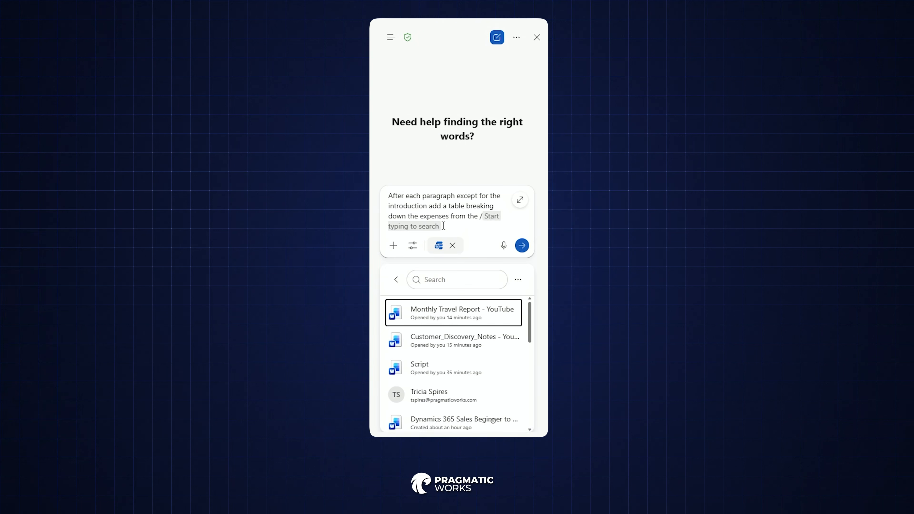
text(consul)
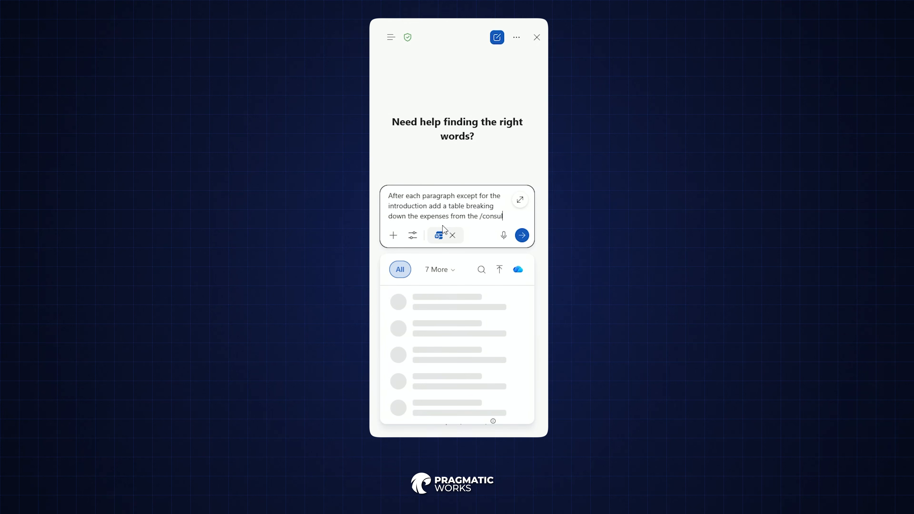
text(tant)
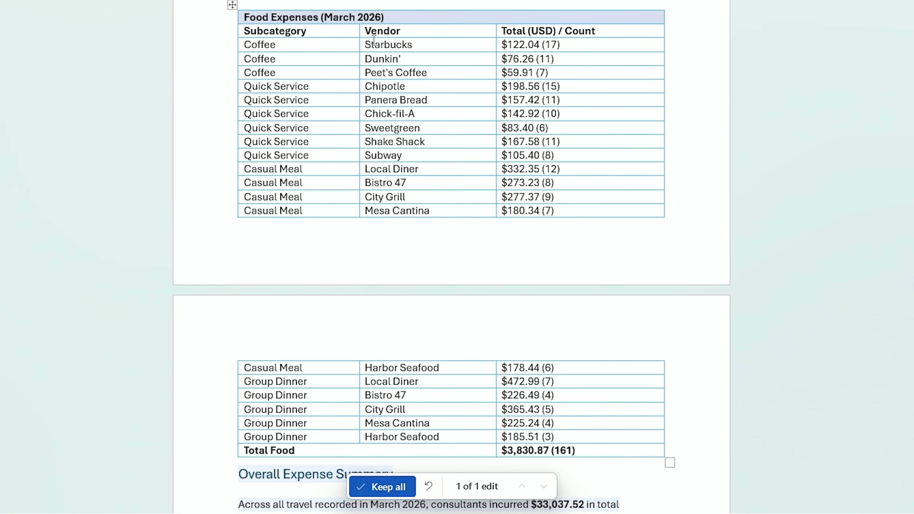
scroll(379, 198, down, 10)
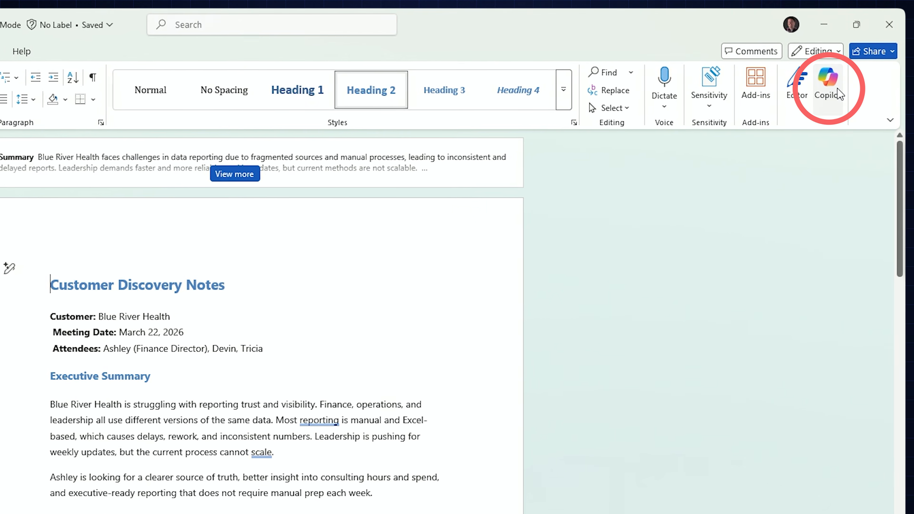
Open Copilot for the Customer Discovery Notes and enter a prompt to add a section recommending the best offering from the PowerPoint deck
click(860, 76)
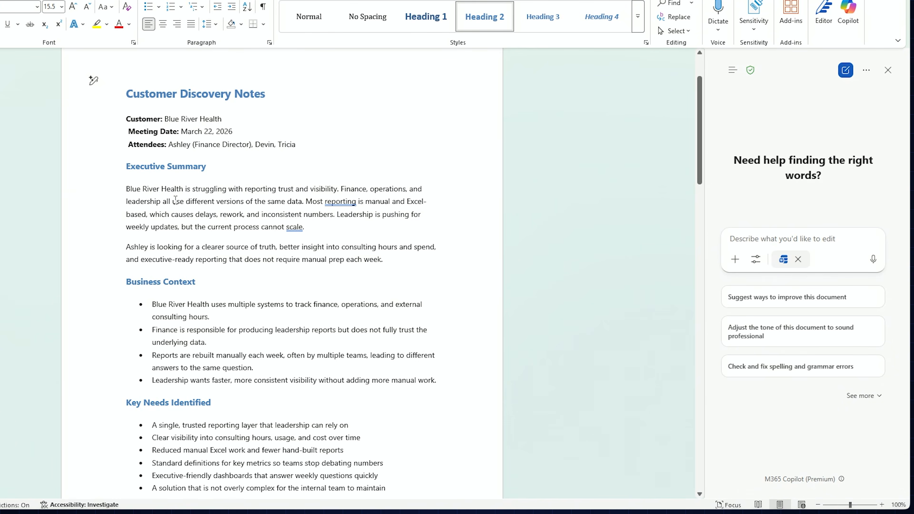
scroll(175, 199, down, 1)
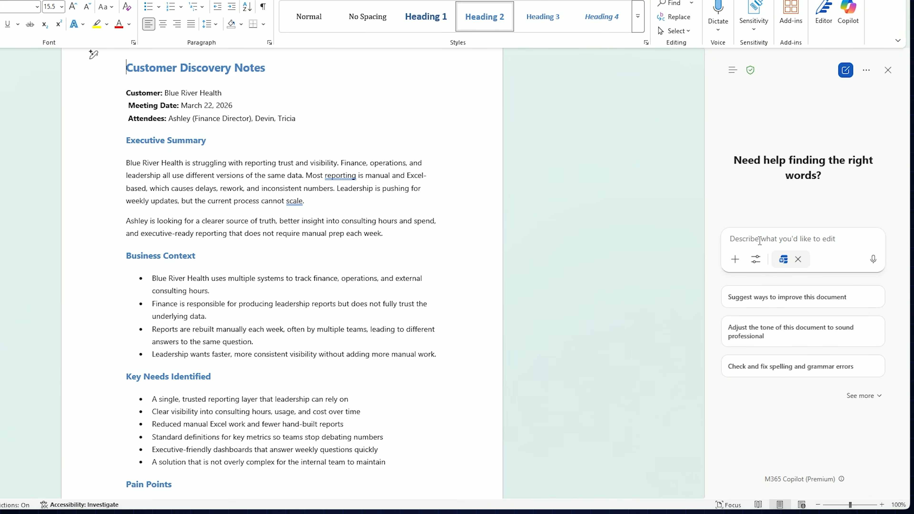
click(725, 245)
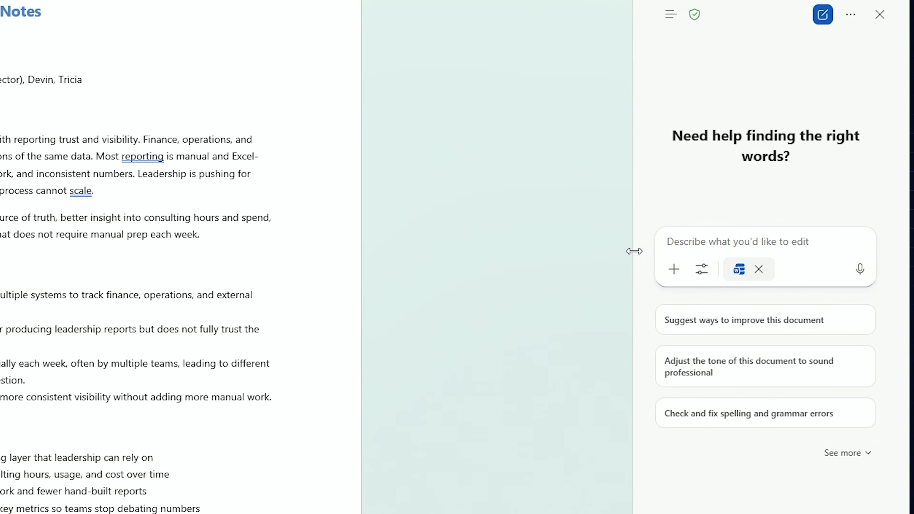
text(Review this document of notes from a call and suggest the best offering found in this powerpoint deck /Training and Services Offerings.pptx and add a section to these notes with recommendations on what would be a good fit.)
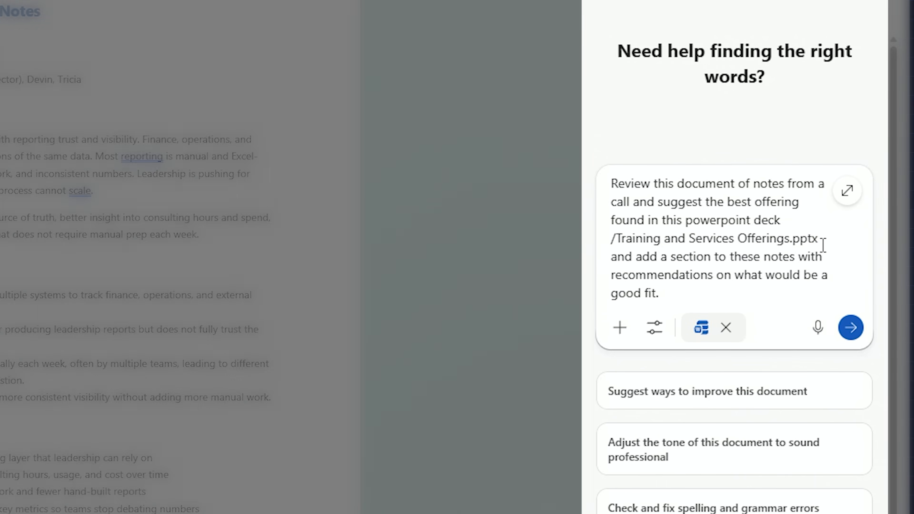
Replace the plain deck name in the prompt with a linked reference to the Training and Services Offerings presentation, and submit the prompt
drag(823, 244, 636, 239)
key(BackSpace)
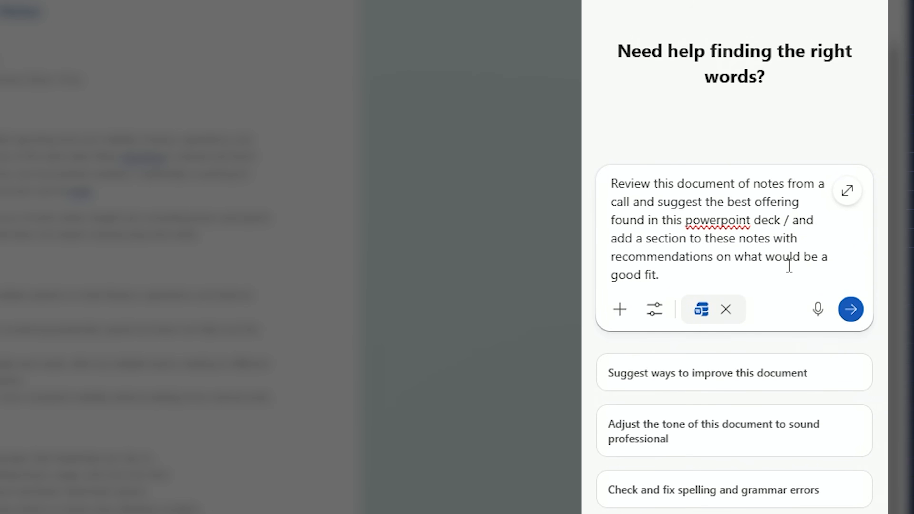
text(training and and add a section to)
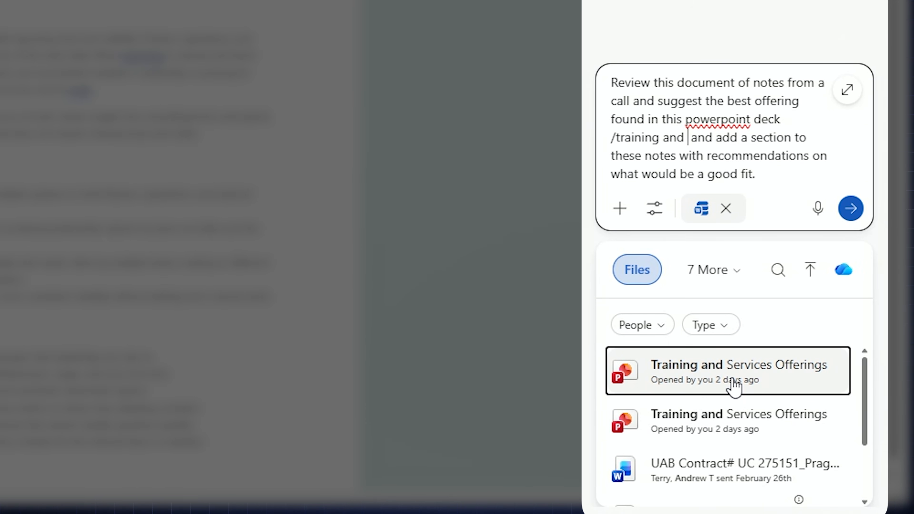
click(732, 384)
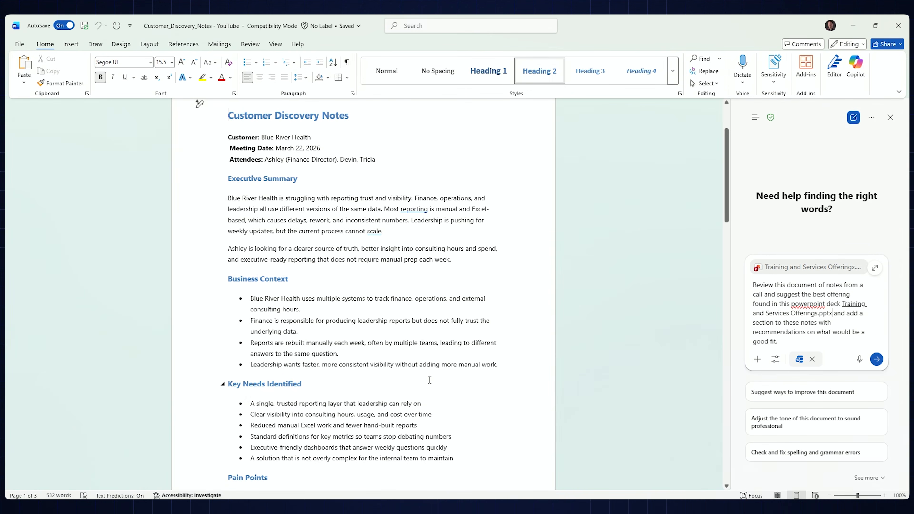
scroll(371, 296, down, 10)
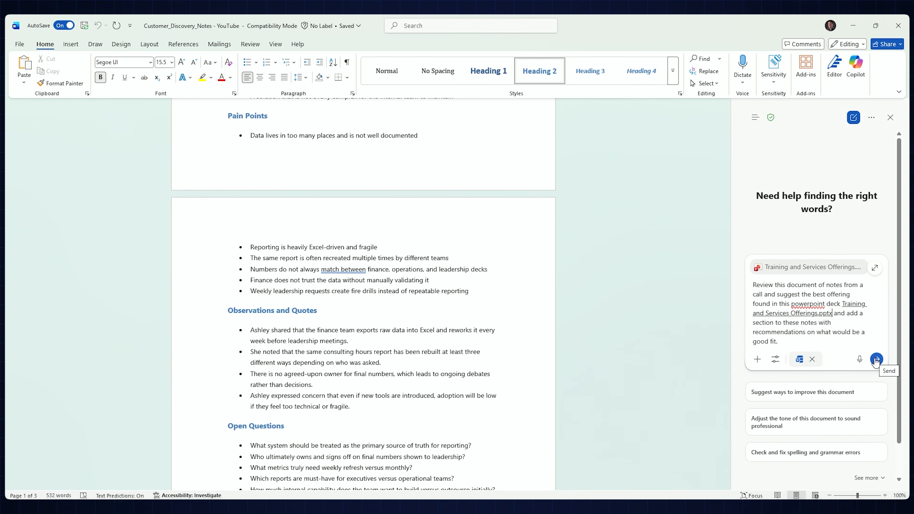
click(876, 358)
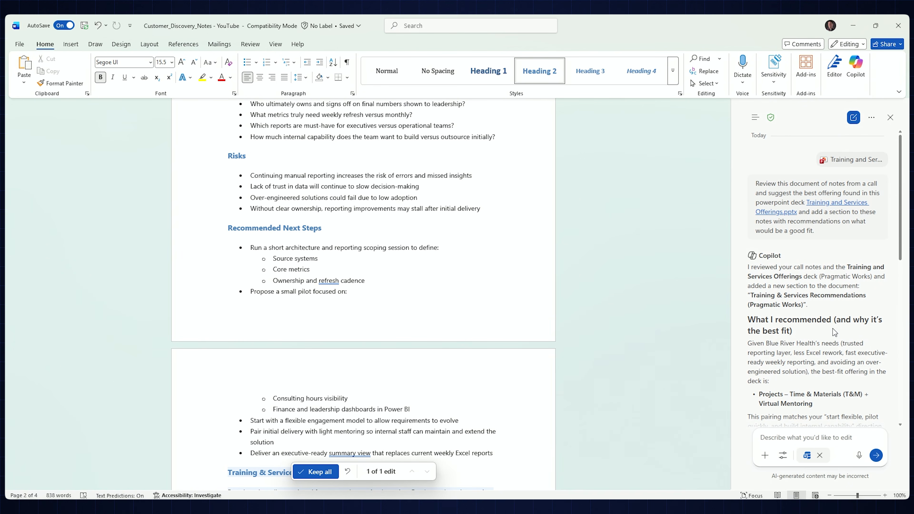
Review the added Training & Services Recommendations section and Copilot's explanation of what it recommended and added
scroll(496, 335, down, 4)
scroll(491, 336, down, 3)
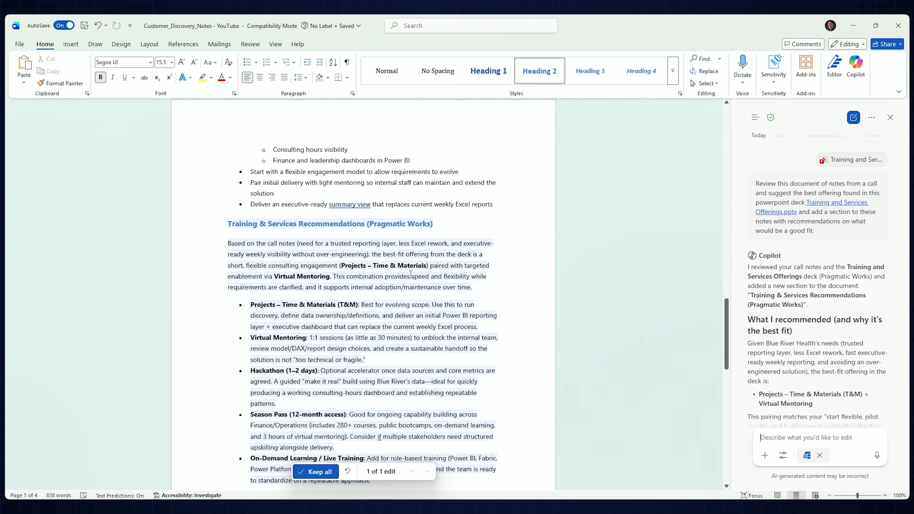
scroll(408, 272, down, 4)
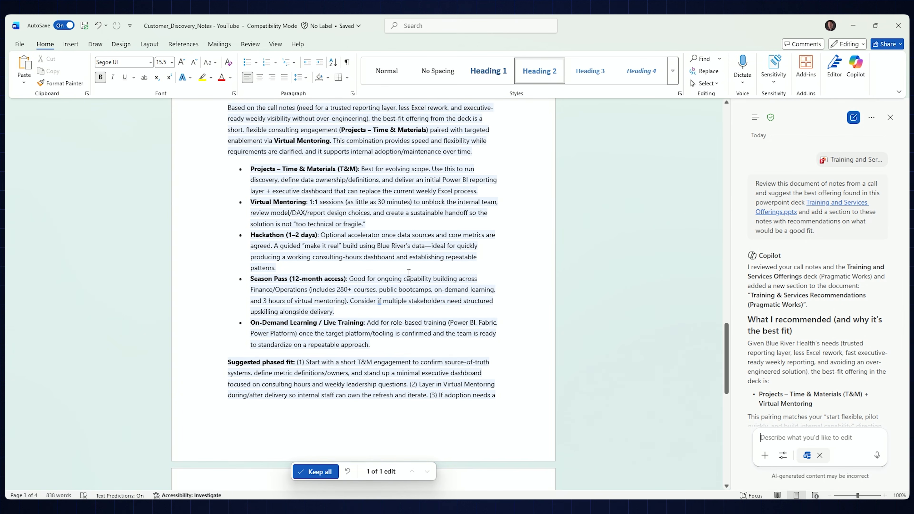
scroll(408, 276, up, 1)
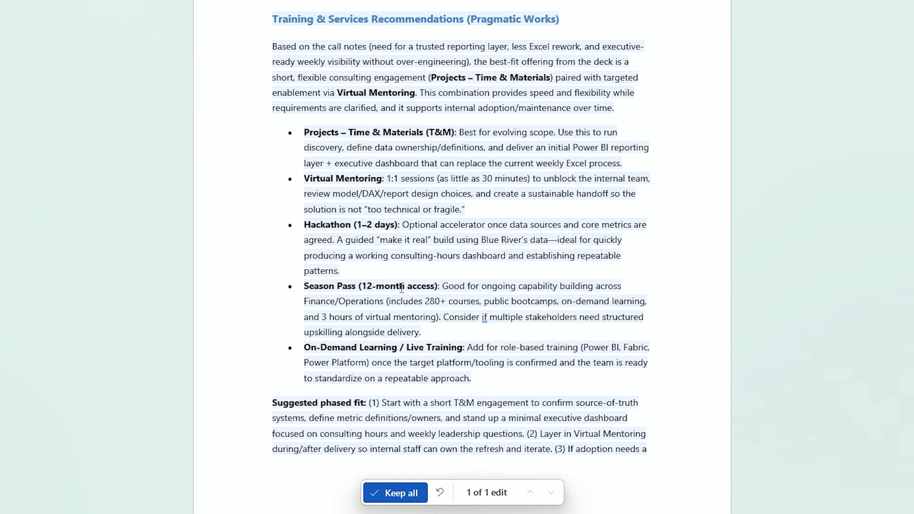
scroll(416, 308, down, 5)
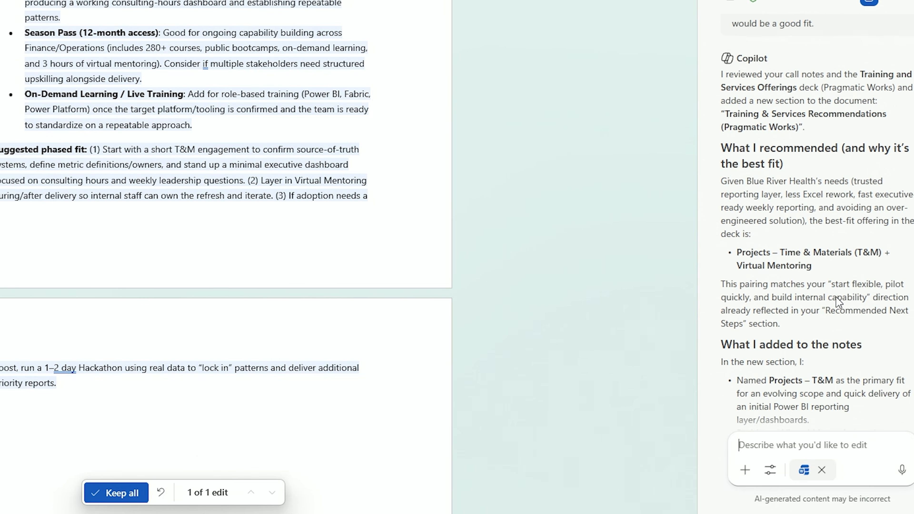
scroll(830, 304, down, 3)
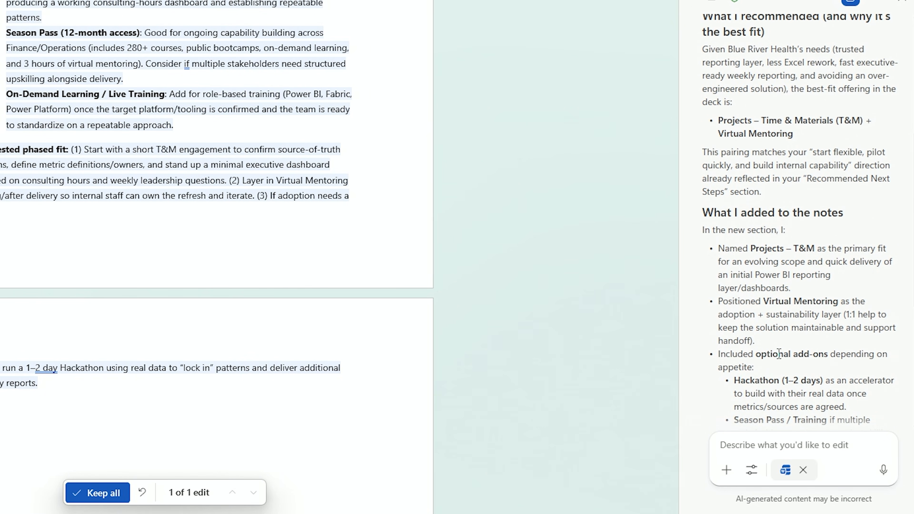
scroll(778, 354, up, 1)
scroll(778, 352, down, 5)
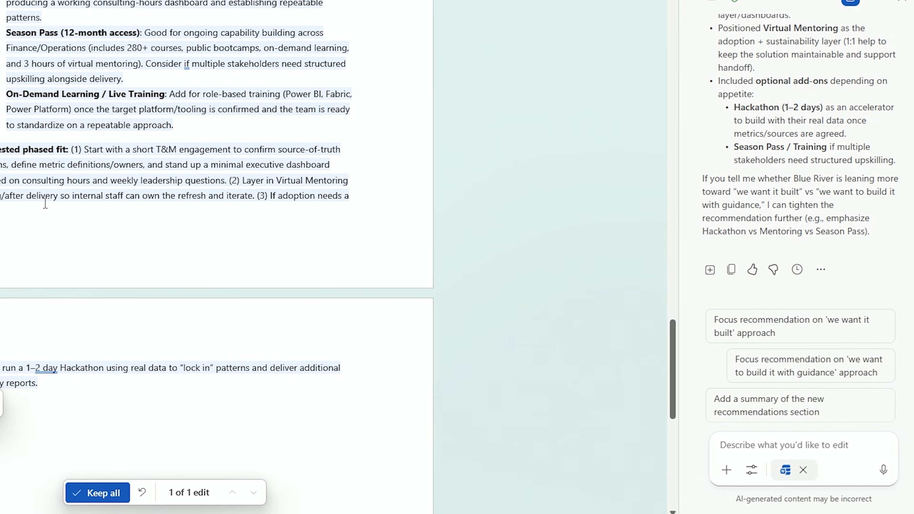
scroll(45, 204, up, 7)
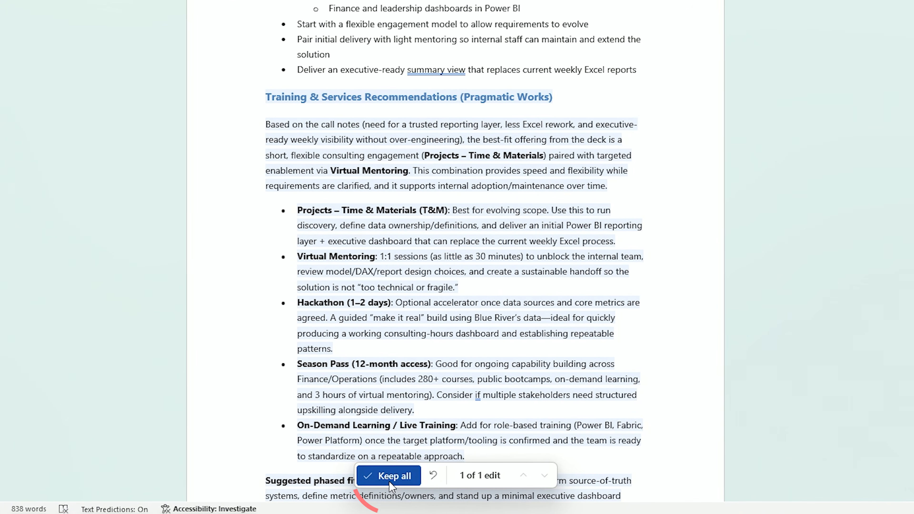
click(100, 500)
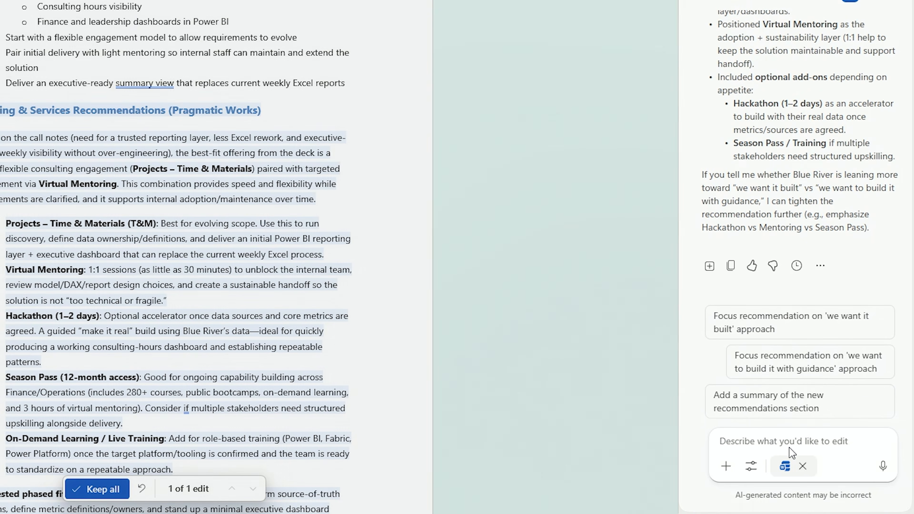
Have Copilot rework the recommendations section using its suggested prompt "Focus recommendation on 'we want it built' approach"
click(785, 441)
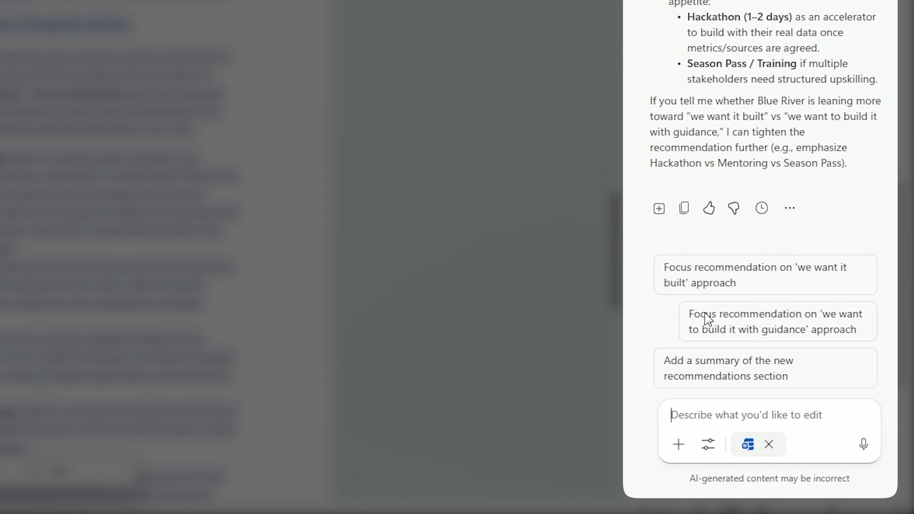
click(761, 284)
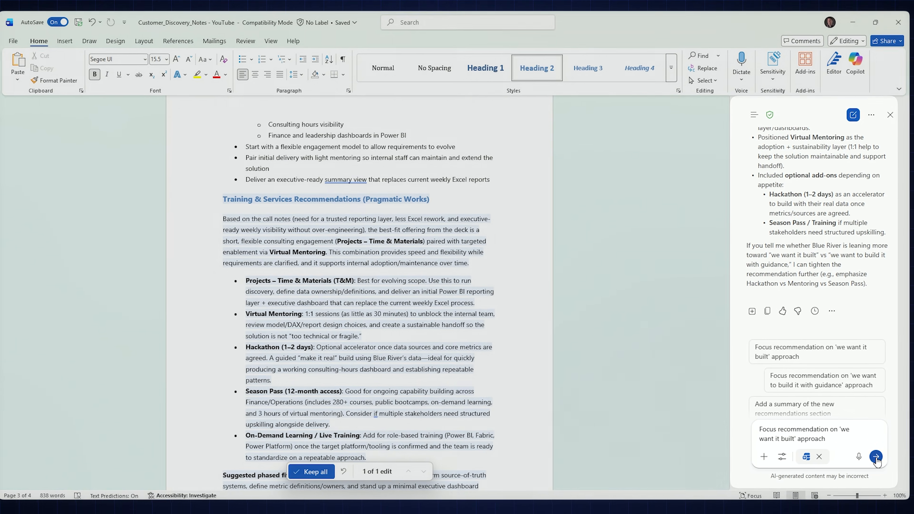
click(876, 457)
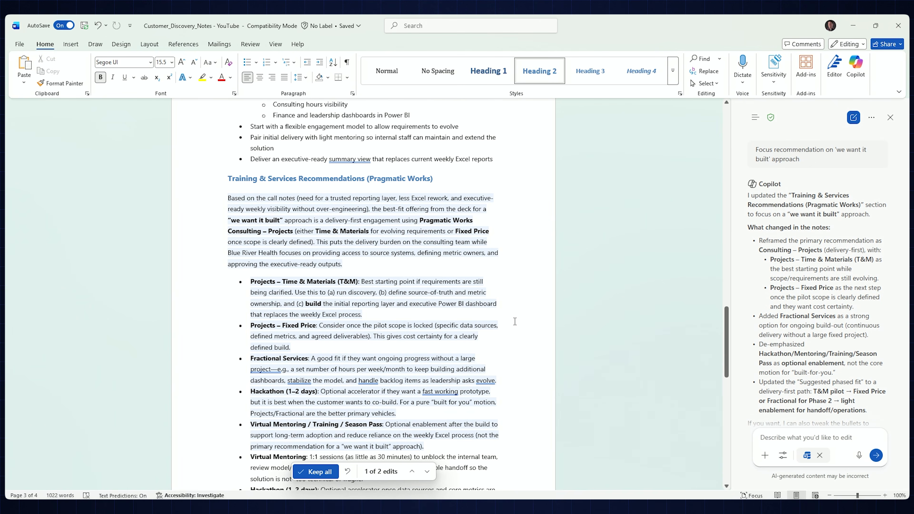
scroll(433, 412, up, 2)
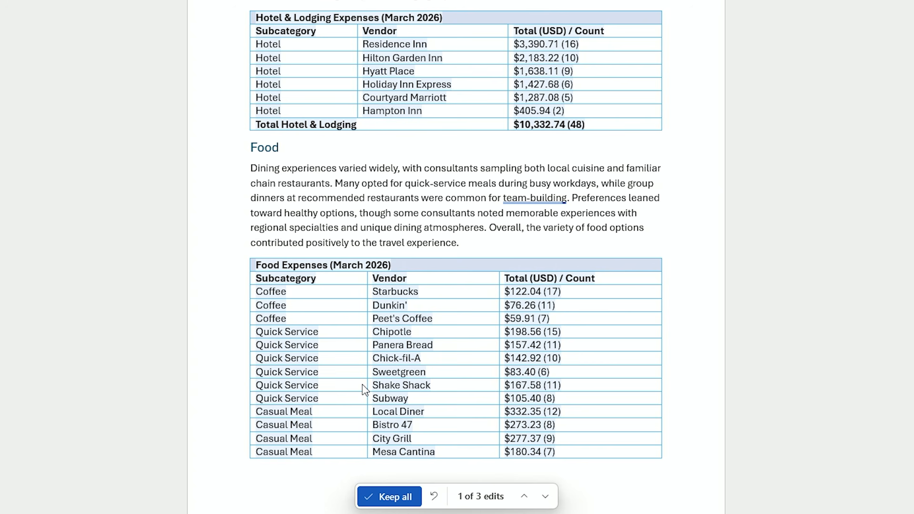
Examine the food expense table through to its end in the travel report
scroll(372, 380, down, 10)
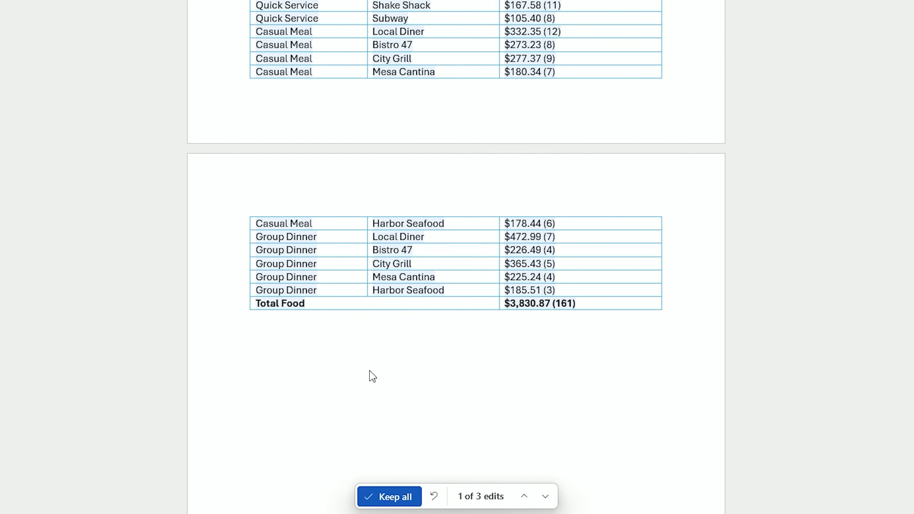
Look back through the travel report from the food expense table up to the transportation expense table
scroll(373, 376, up, 5)
scroll(373, 374, down, 3)
scroll(374, 374, up, 2)
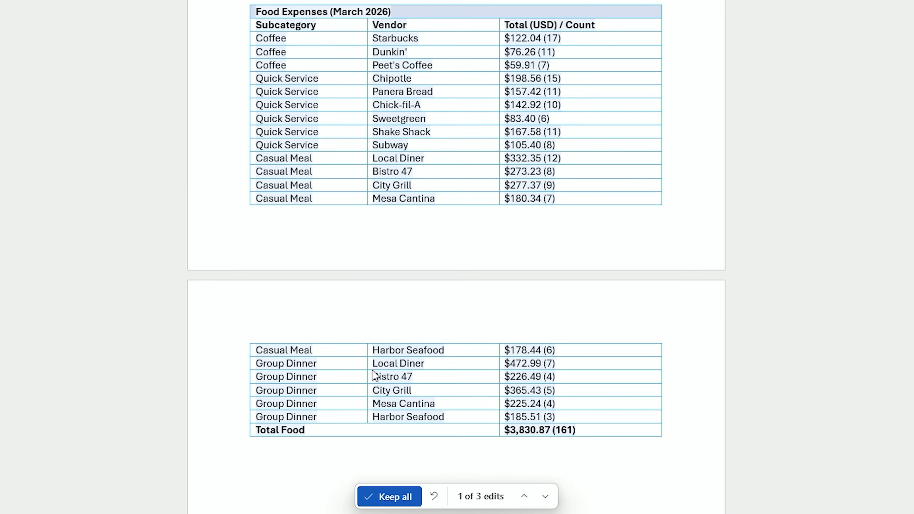
scroll(373, 370, up, 20)
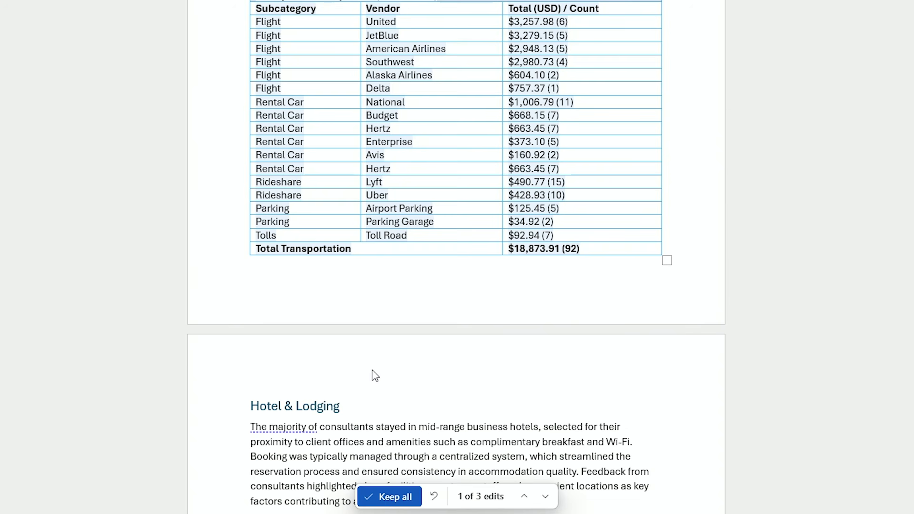
scroll(374, 375, up, 4)
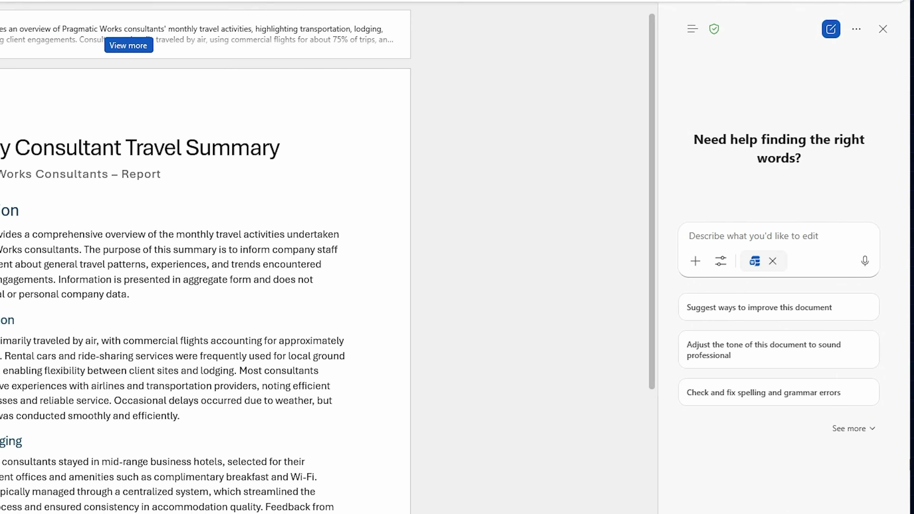
Ask Copilot to add an expense breakdown table after each paragraph except the introduction, linking Consultant_Travel_Expenses.xlsx as the source, and submit the prompt
text(After each paragraph except for the introduction add a table breaking down the expenses from the)
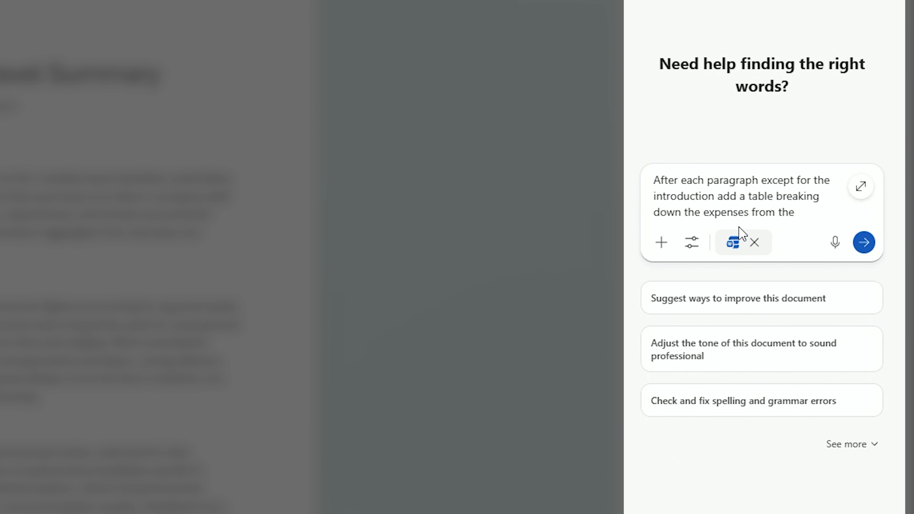
text(/cons)
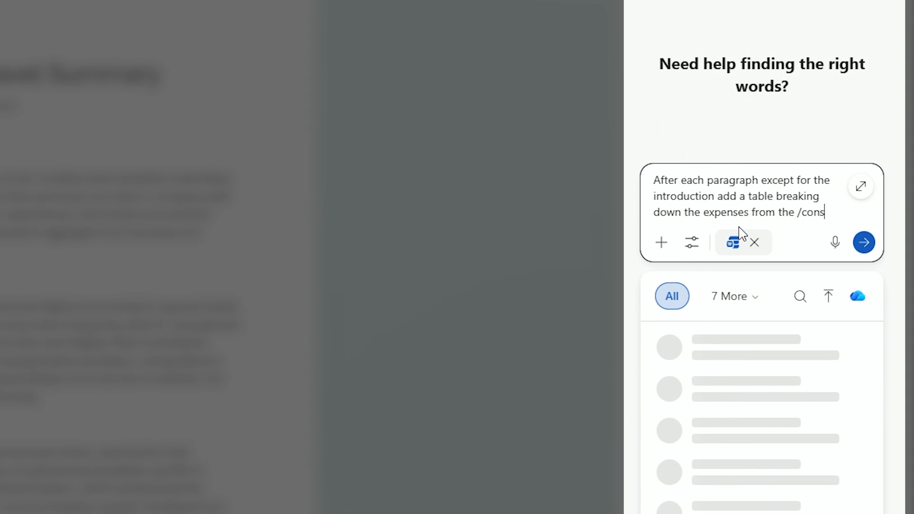
text(ultant)
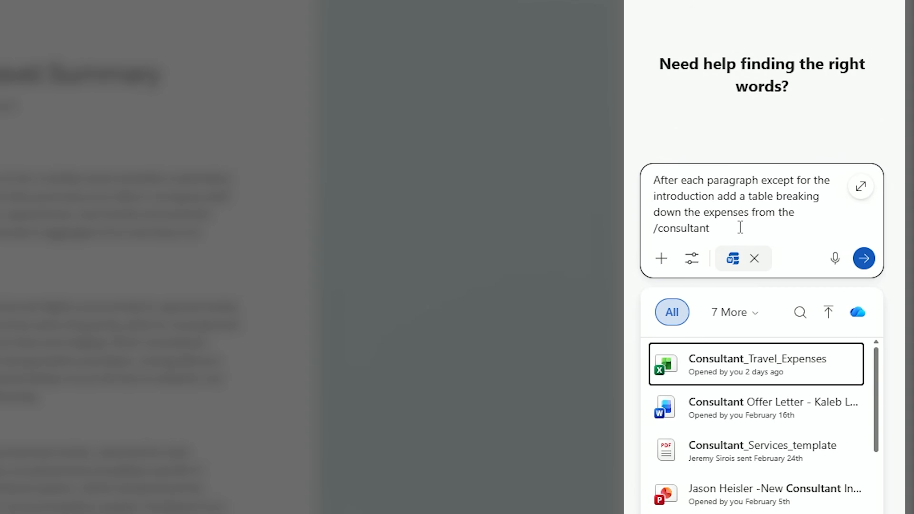
click(740, 367)
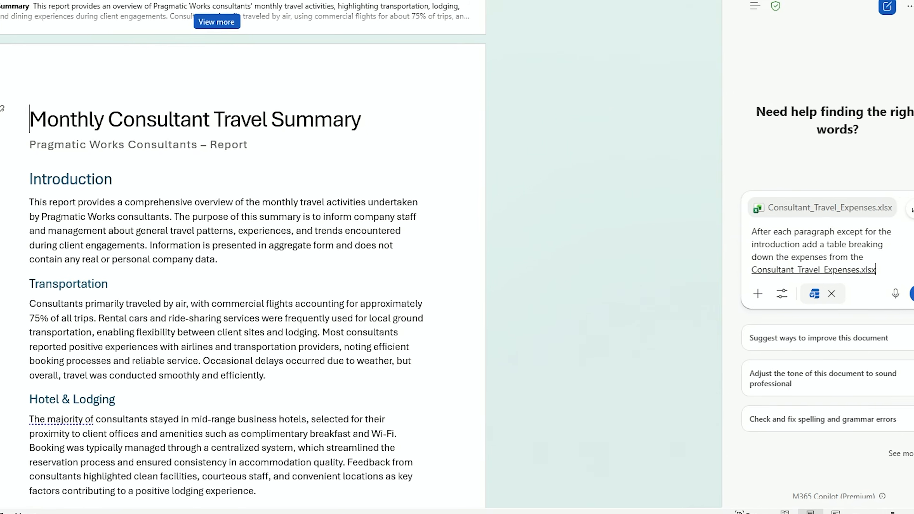
click(897, 292)
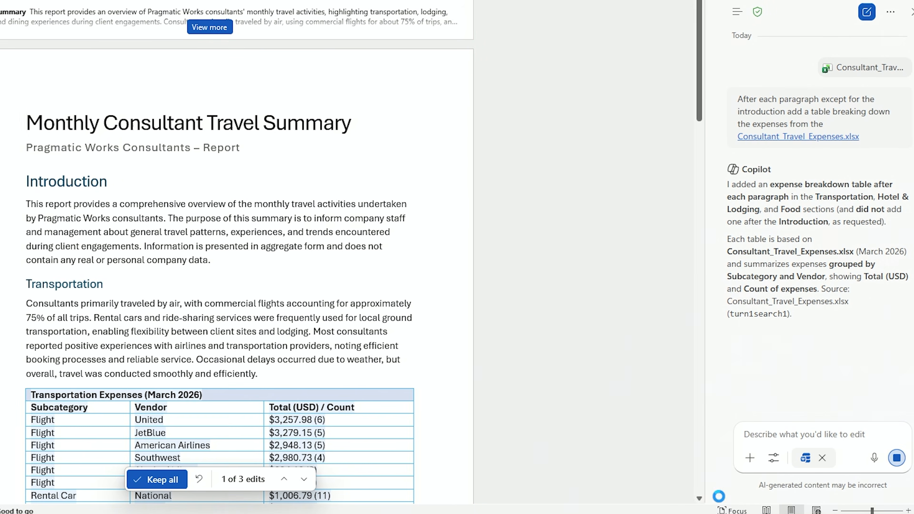
Review the expense tables added under the Transportation, Hotel & Lodging and Food sections of the travel report
scroll(380, 276, down, 3)
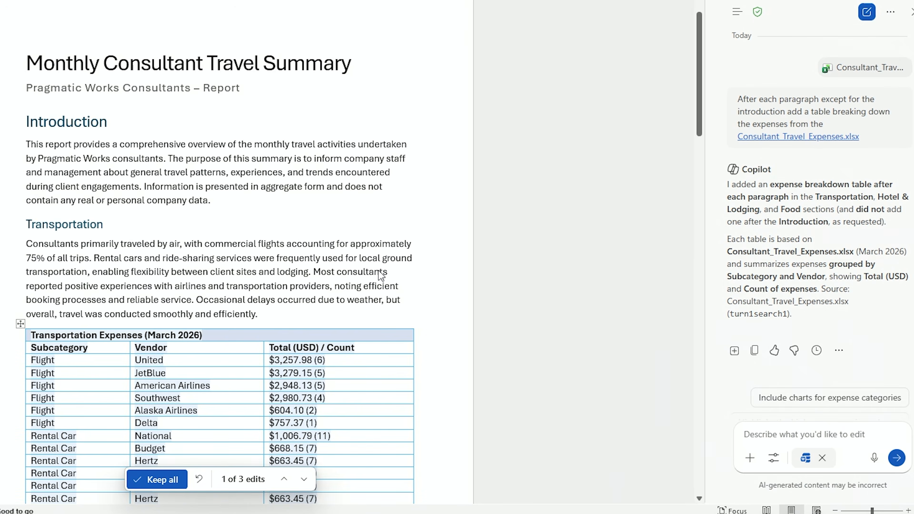
scroll(153, 281, down, 1)
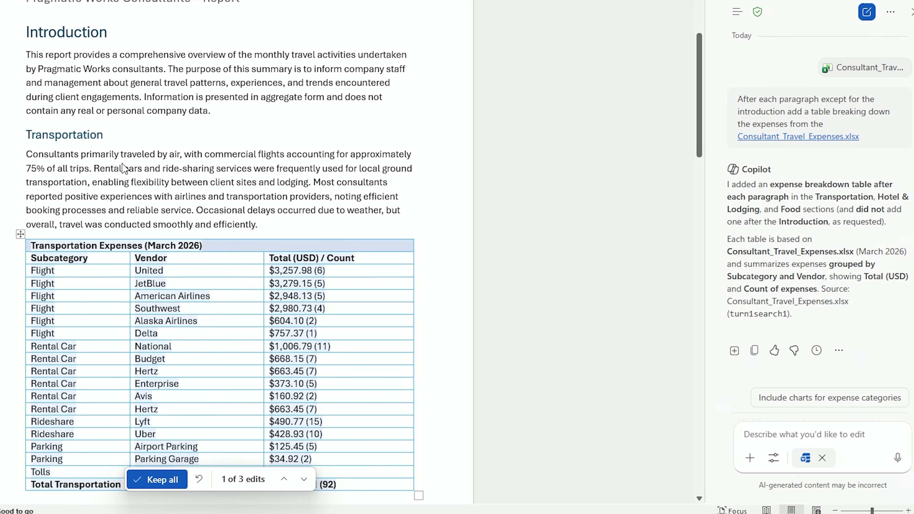
scroll(129, 256, down, 12)
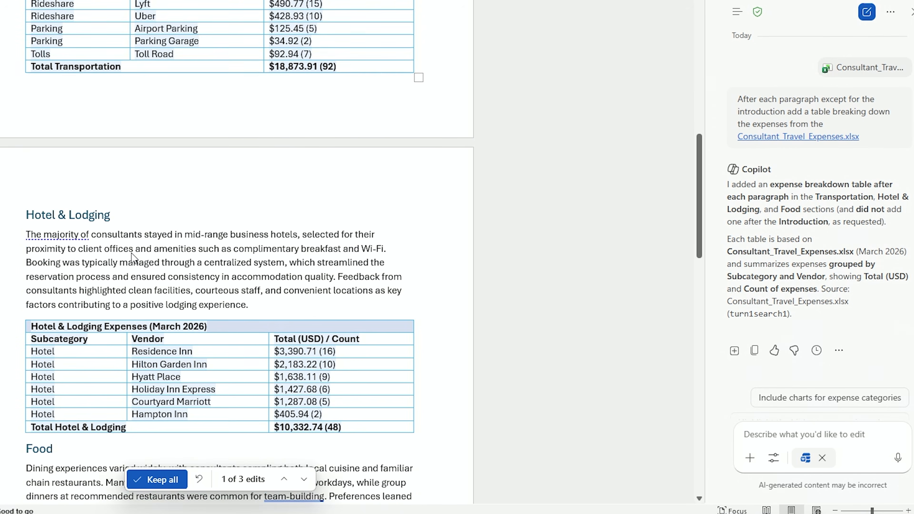
scroll(172, 317, down, 8)
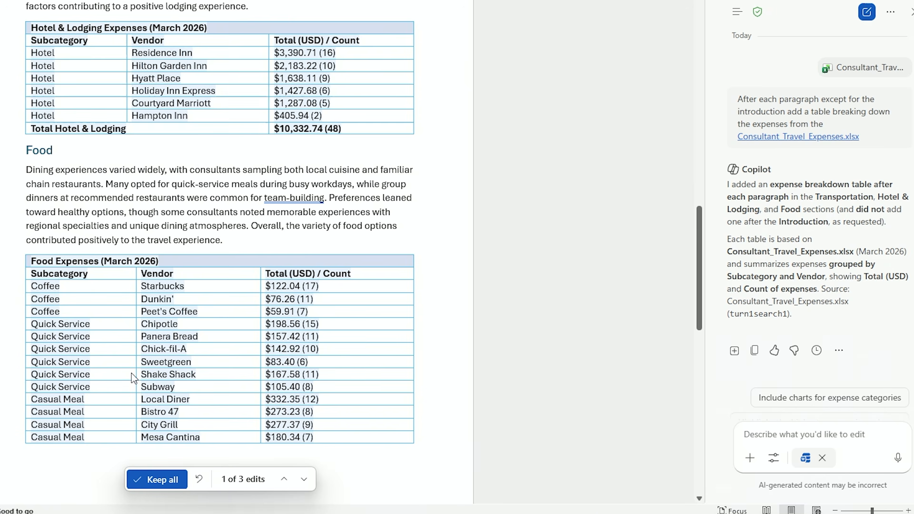
scroll(134, 378, down, 12)
scroll(142, 367, up, 3)
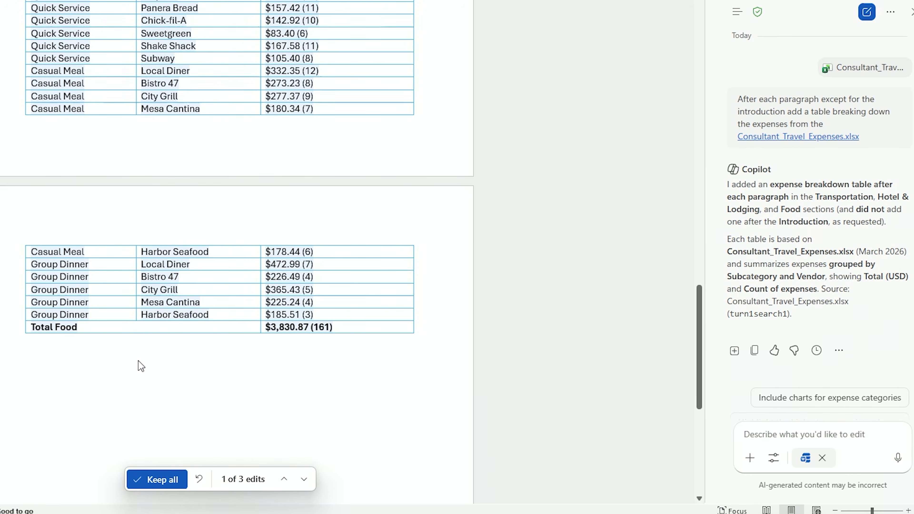
scroll(142, 367, down, 1)
scroll(144, 365, up, 20)
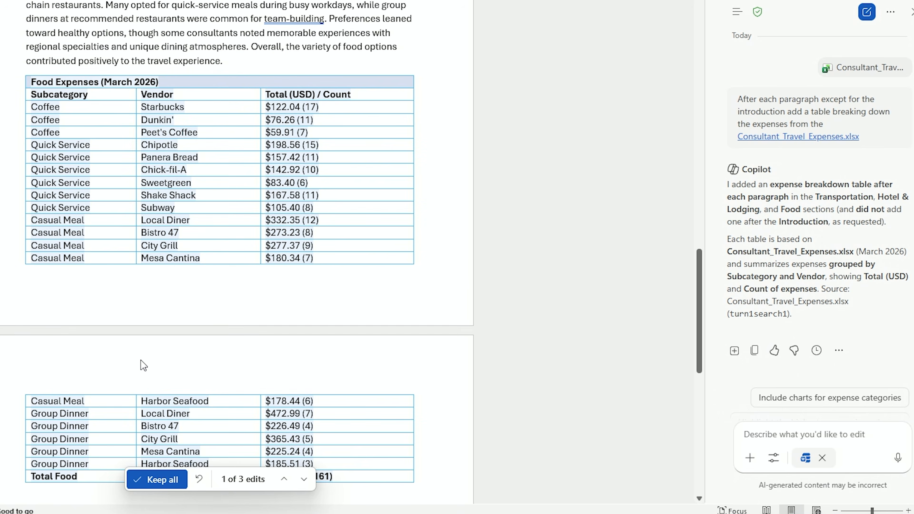
scroll(143, 363, up, 8)
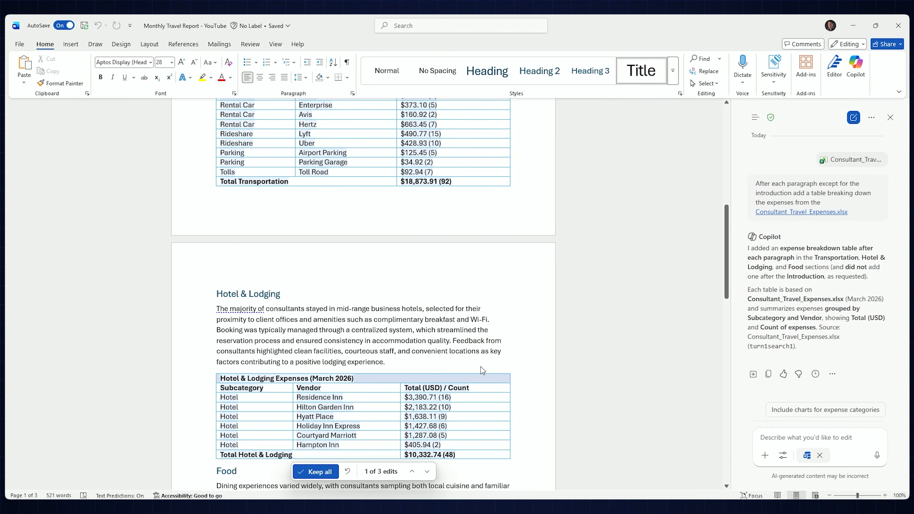
scroll(417, 386, down, 10)
scroll(417, 386, down, 6)
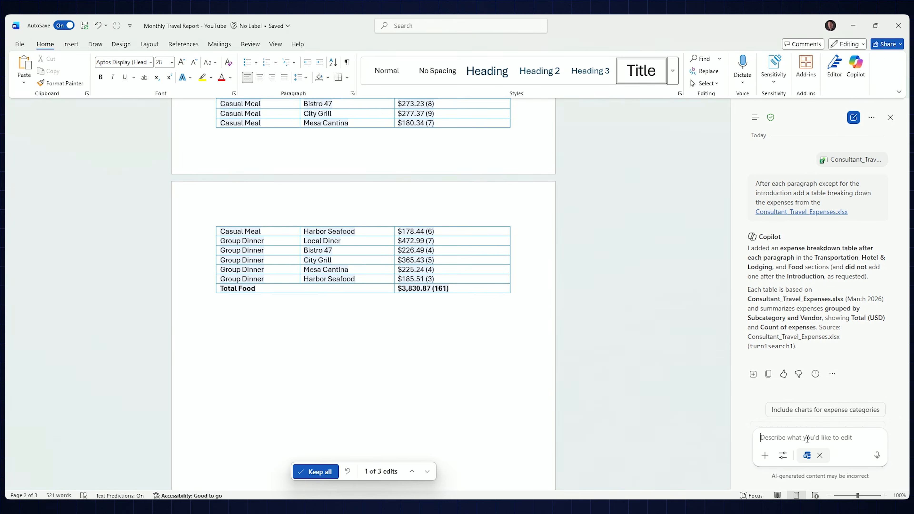
Ask Copilot for a closing summary paragraph on all expense categories and a table summarizing each category, linking Consultant_Travel_Expenses.xlsx, and submit the prompt
text(Build a summary paragraph at the end summarizing the expenses for all categories and then add a table that summarizes each category of expenses mentioned. This data comes again from)
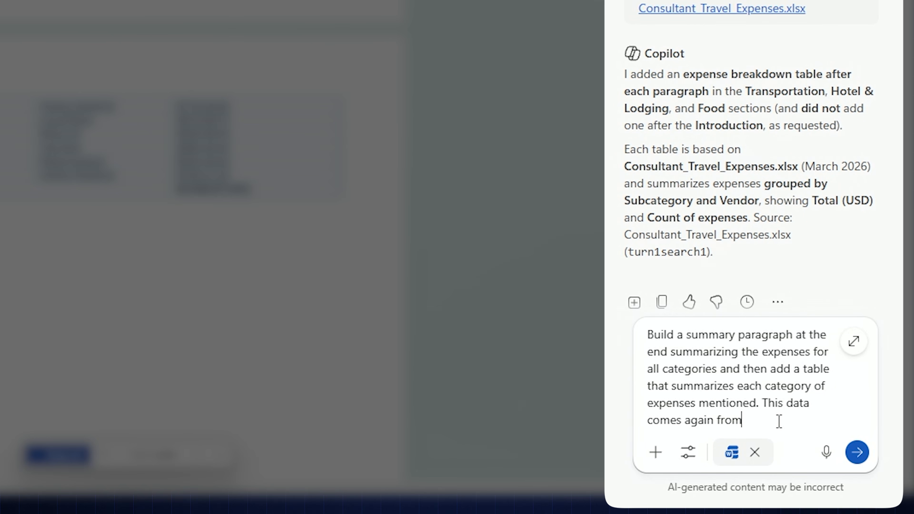
text(/con)
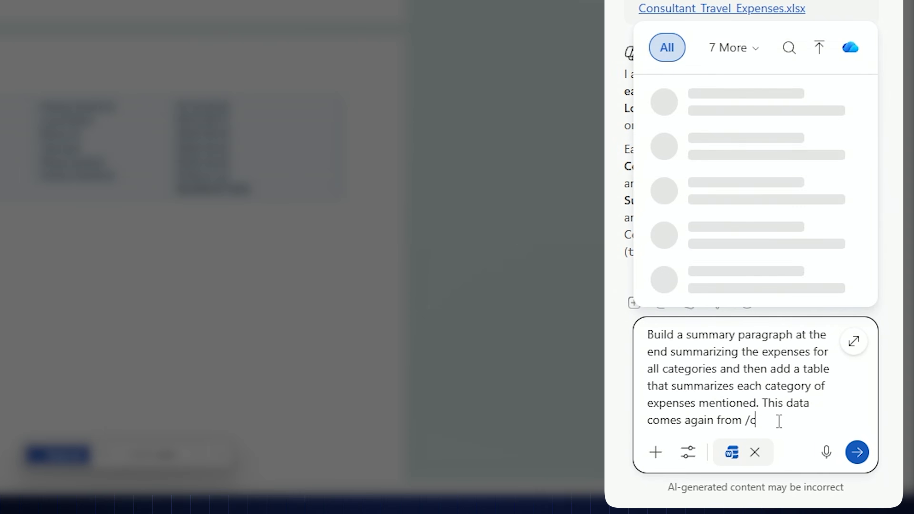
text(su)
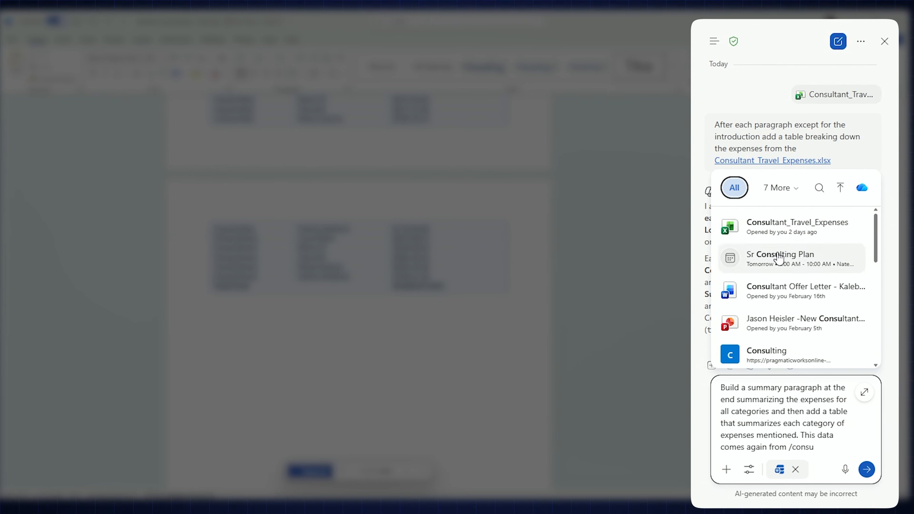
click(775, 227)
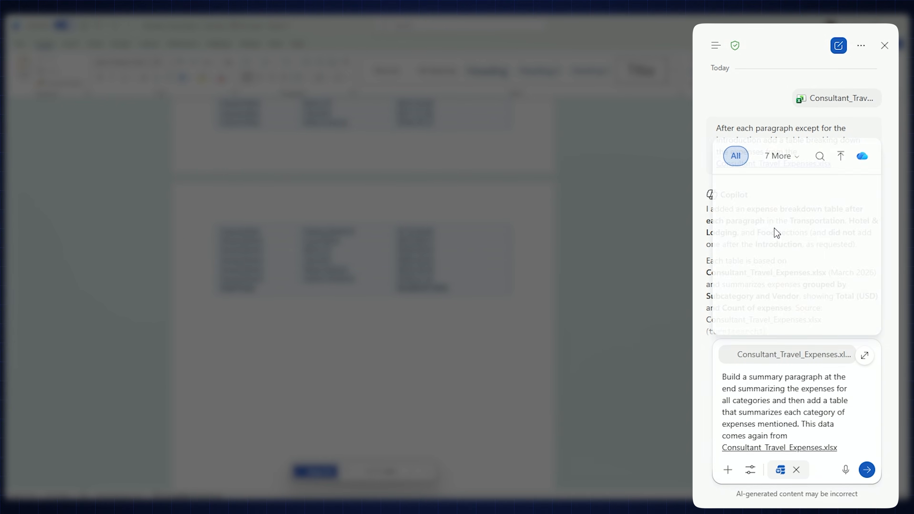
click(867, 469)
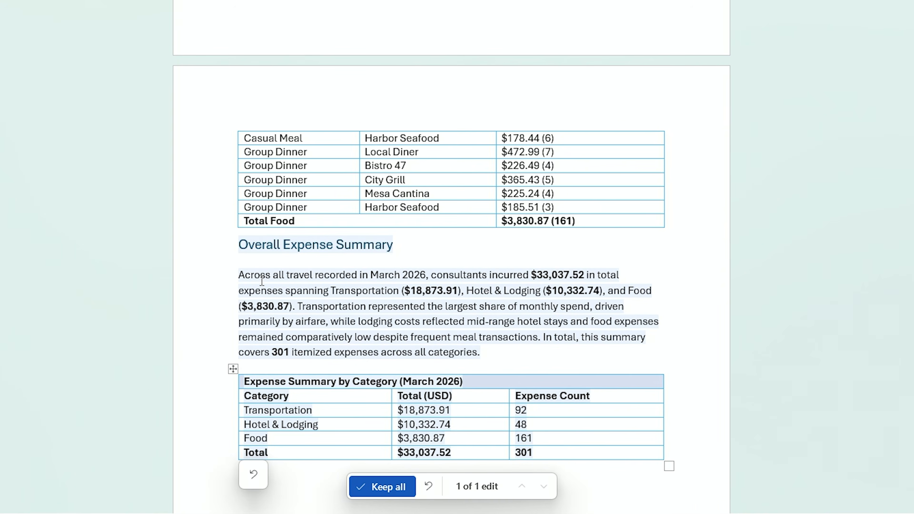
Check the new expense summary, and have Copilot add another table after it grouped by consultant and a separate one grouped by client
scroll(262, 281, down, 2)
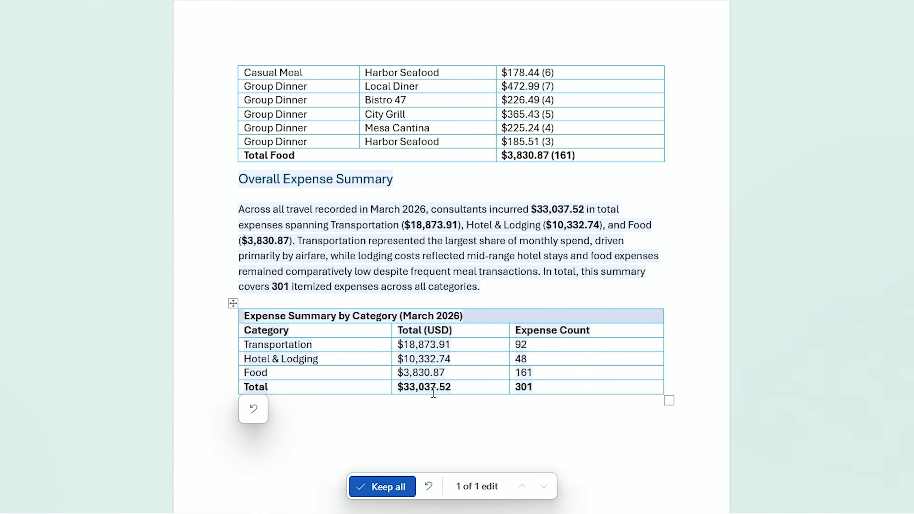
scroll(434, 392, up, 8)
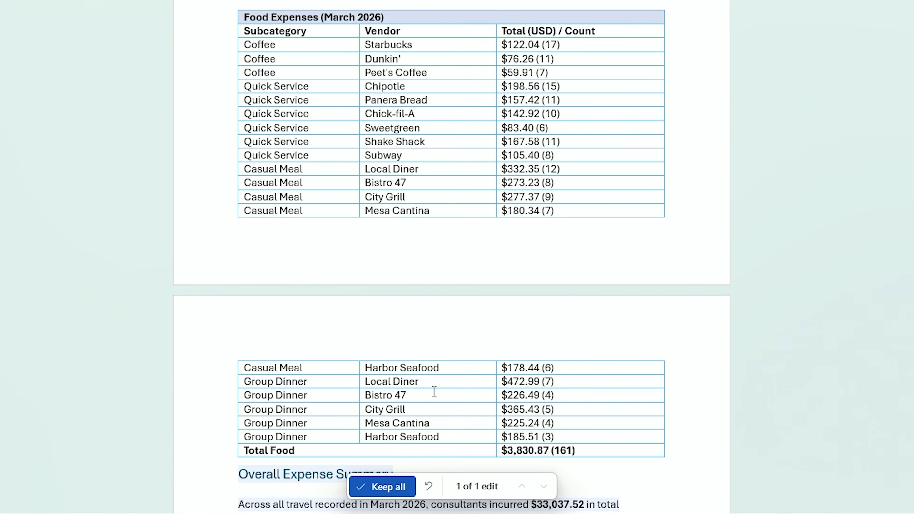
scroll(380, 198, down, 12)
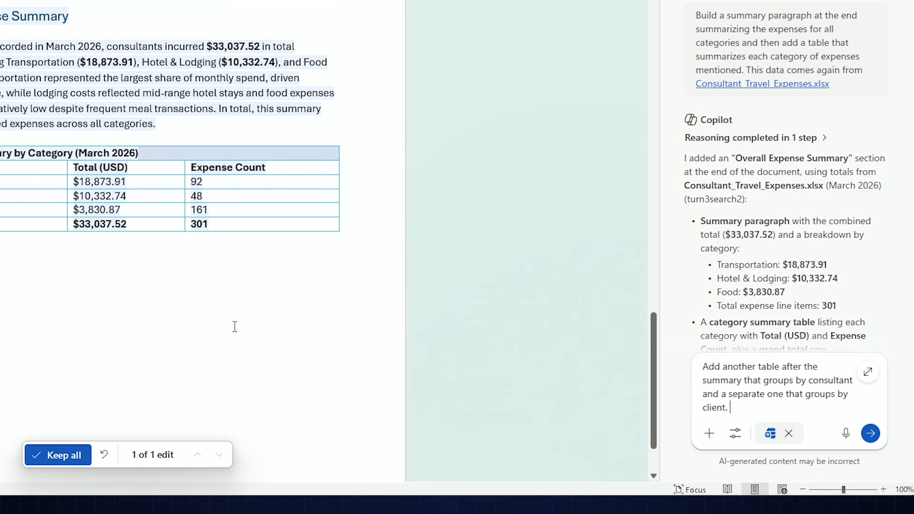
click(871, 434)
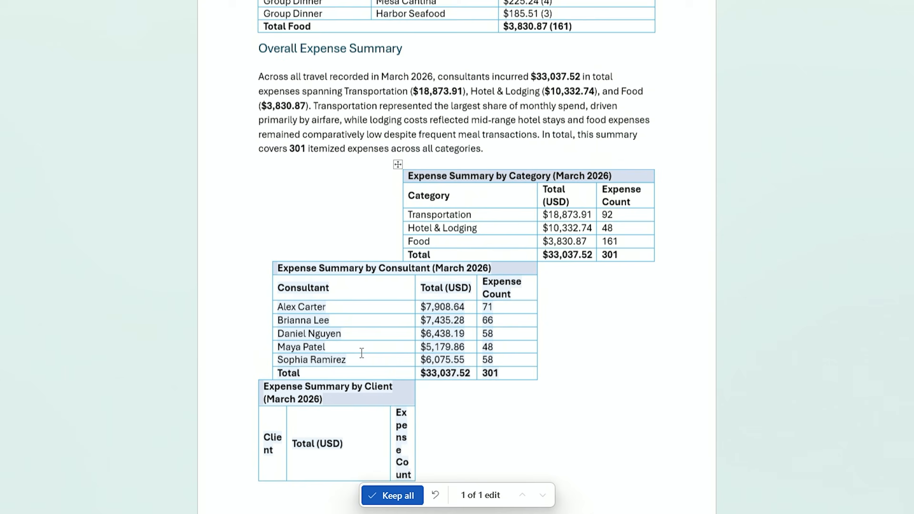
Auto-fit the narrow columns of the Expense Summary by Client table to their contents and check the summary tables
scroll(488, 277, down, 2)
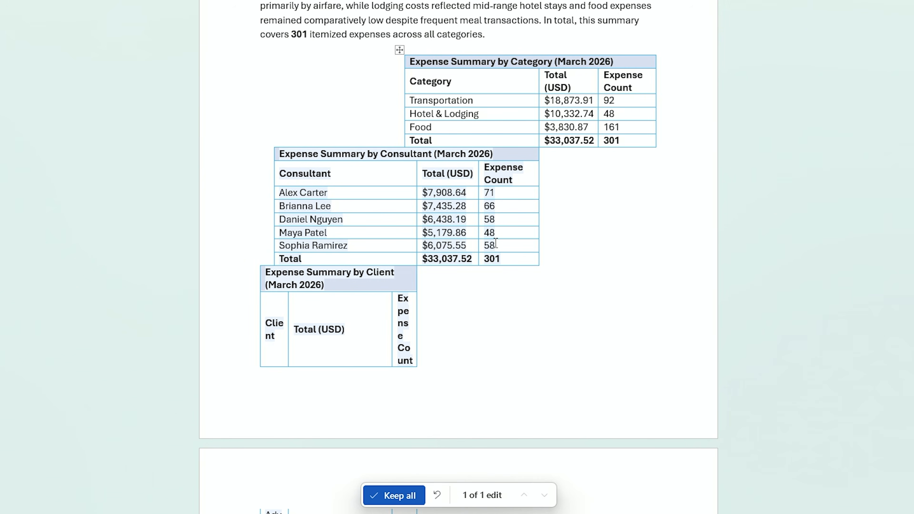
scroll(503, 273, down, 8)
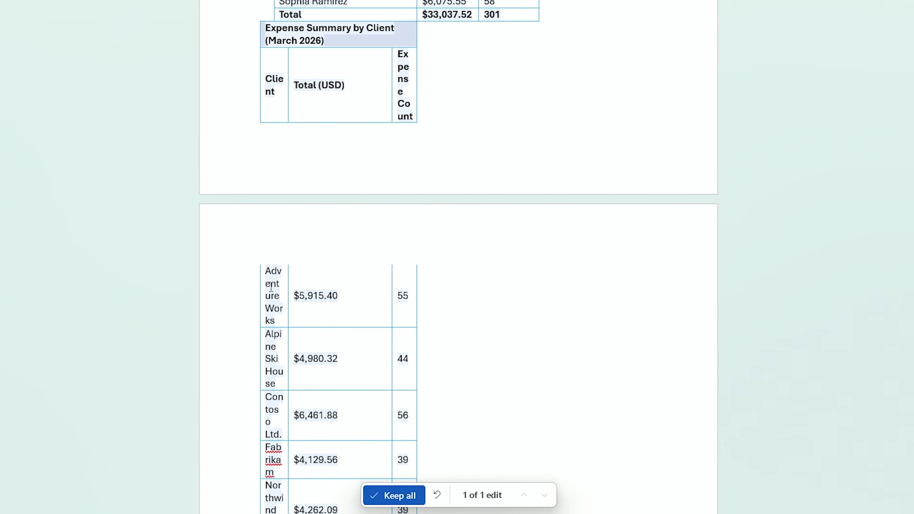
scroll(276, 252, up, 3)
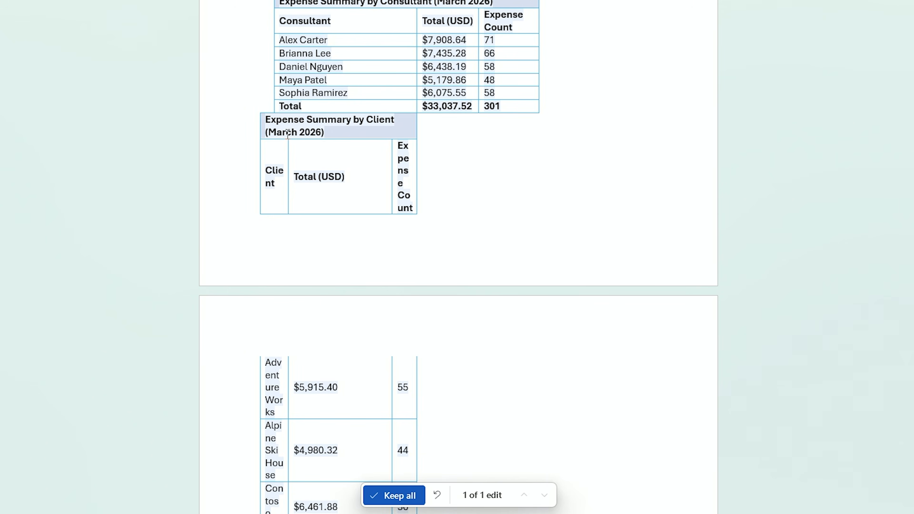
double_click(286, 147)
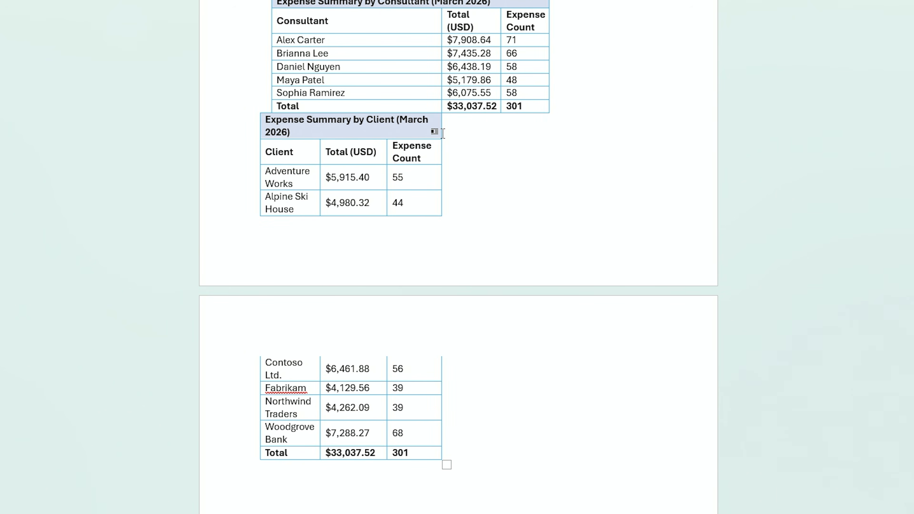
scroll(465, 113, up, 3)
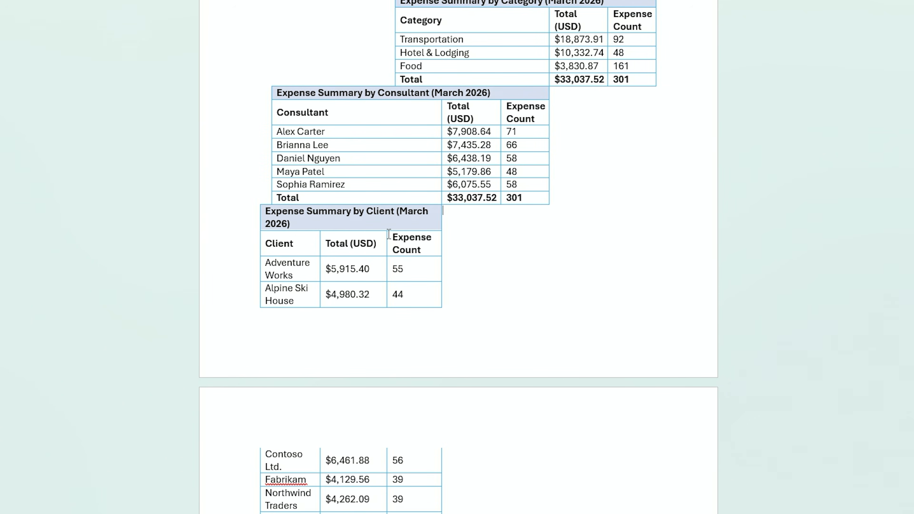
scroll(513, 343, up, 5)
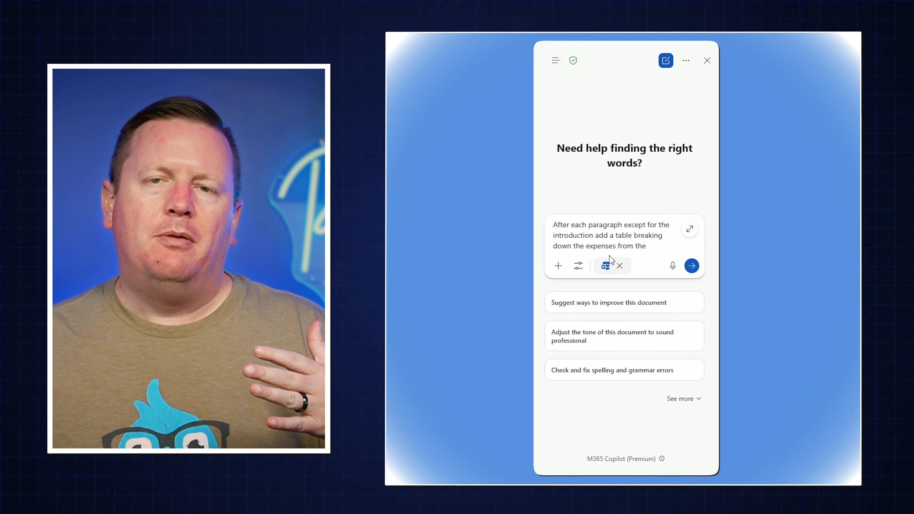
Complete the expense table prompt with a linked reference to Consultant_Travel_Expenses.xlsx and submit it to Copilot
text(/cons)
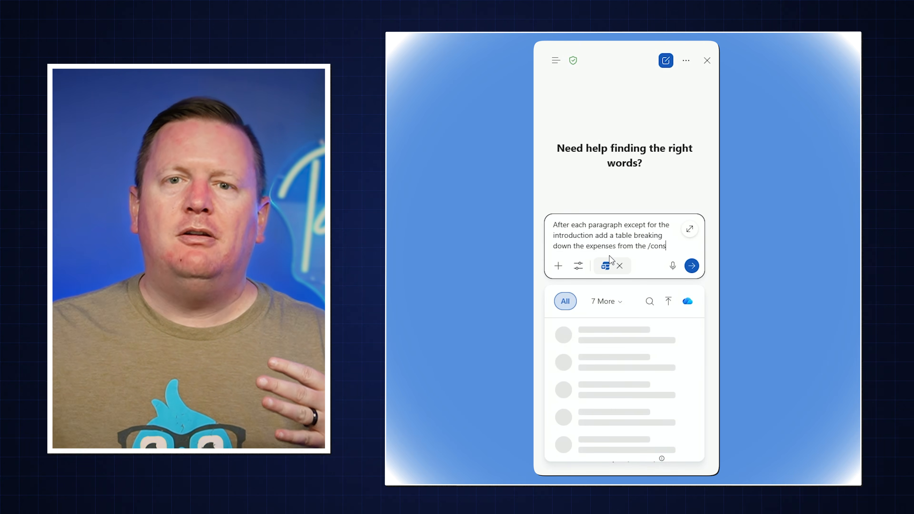
text(ultant)
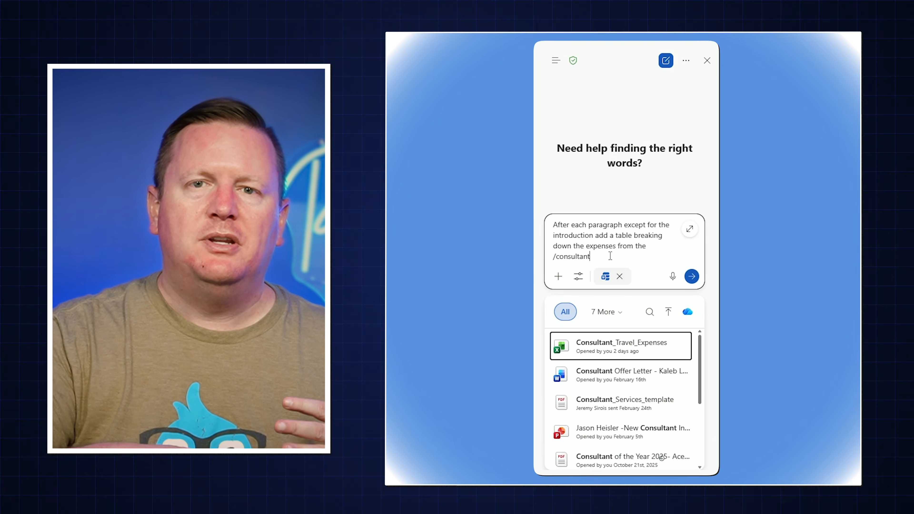
click(611, 346)
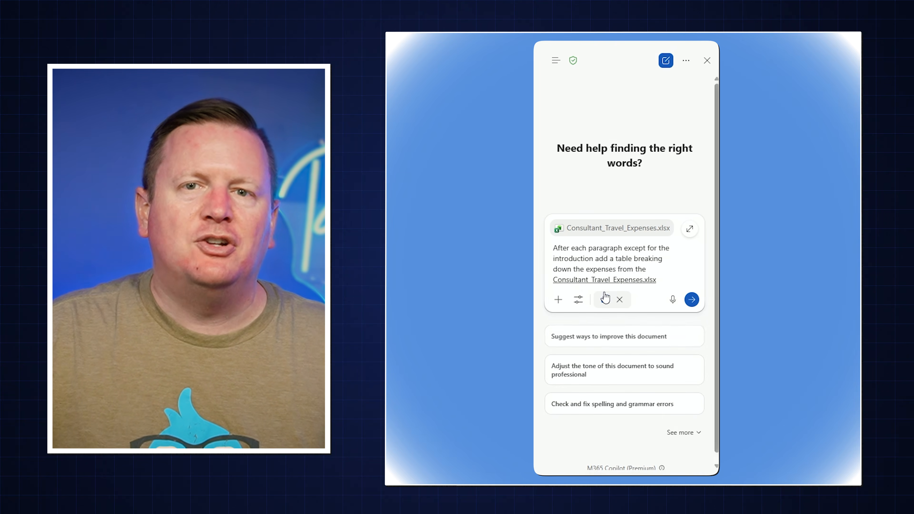
click(691, 299)
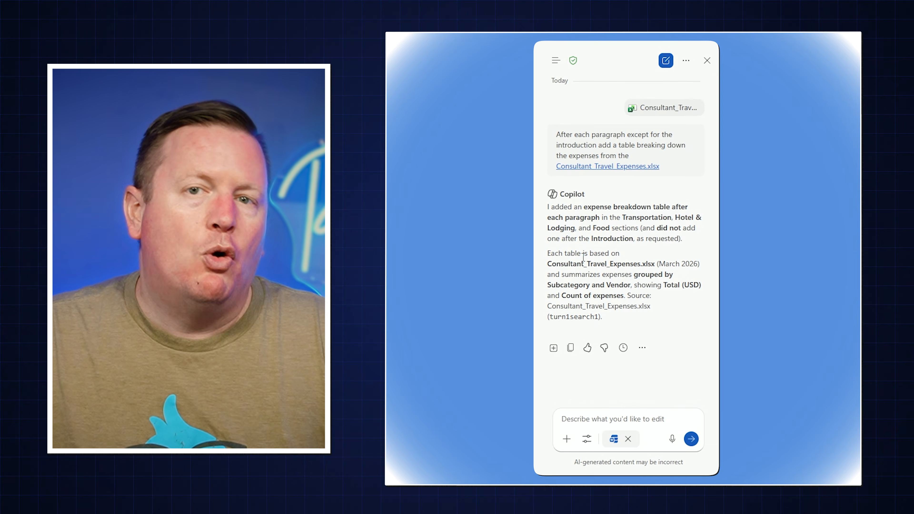